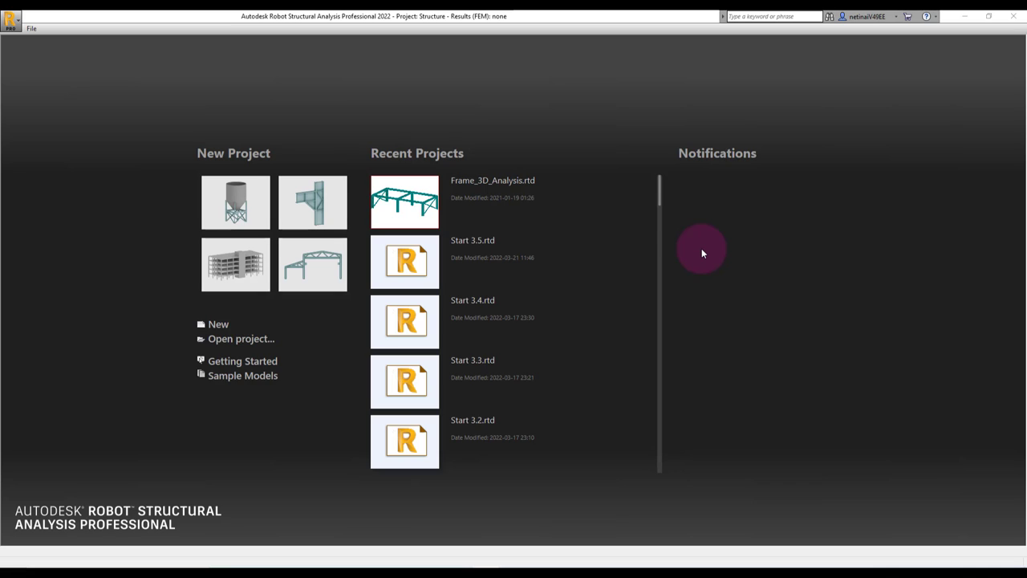
# Open Frame_3D_Model3D.rtd from the Tutorials folder of the sample models
pyautogui.click(239, 384)
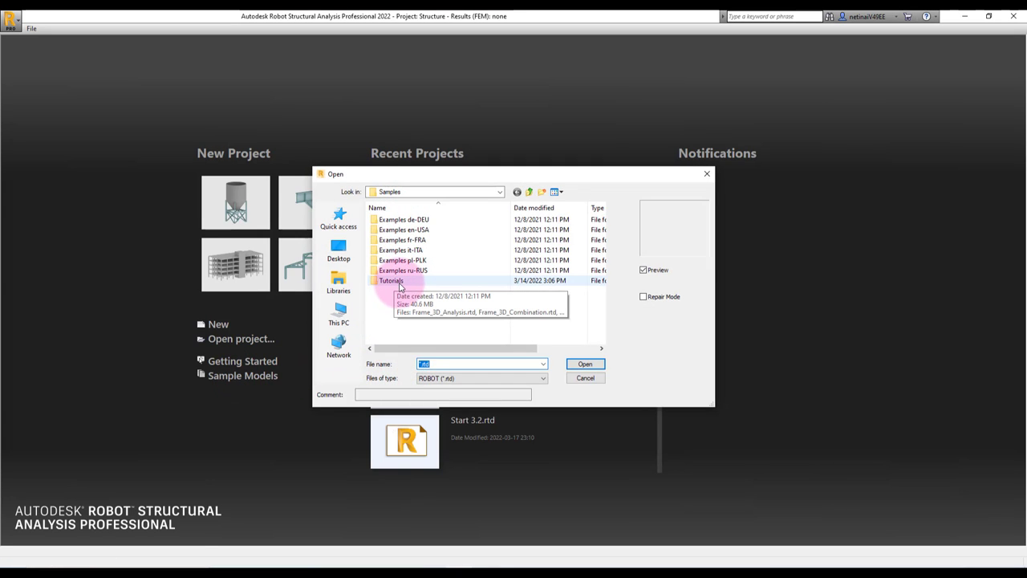
pyautogui.doubleClick(393, 281)
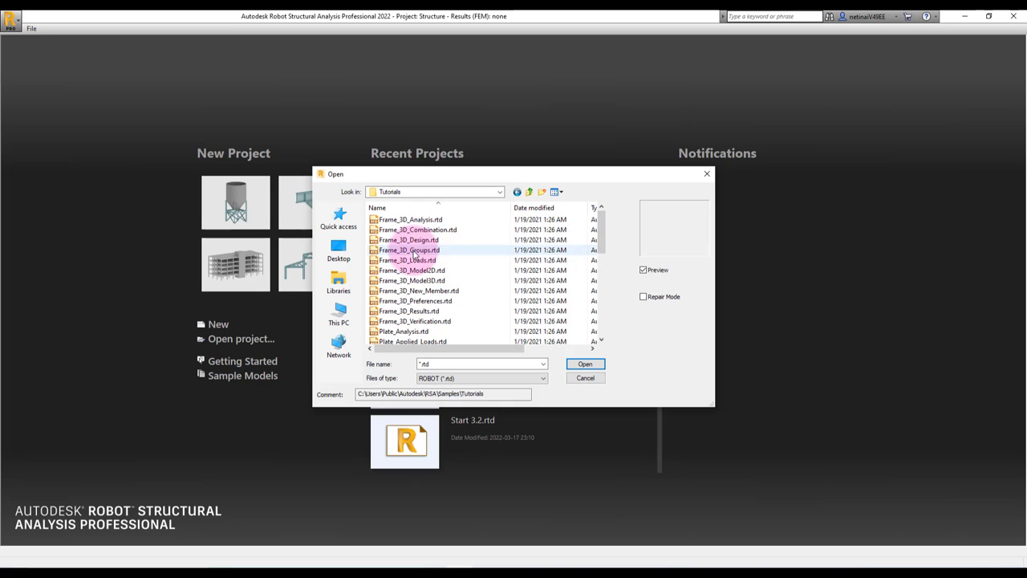
pyautogui.click(443, 283)
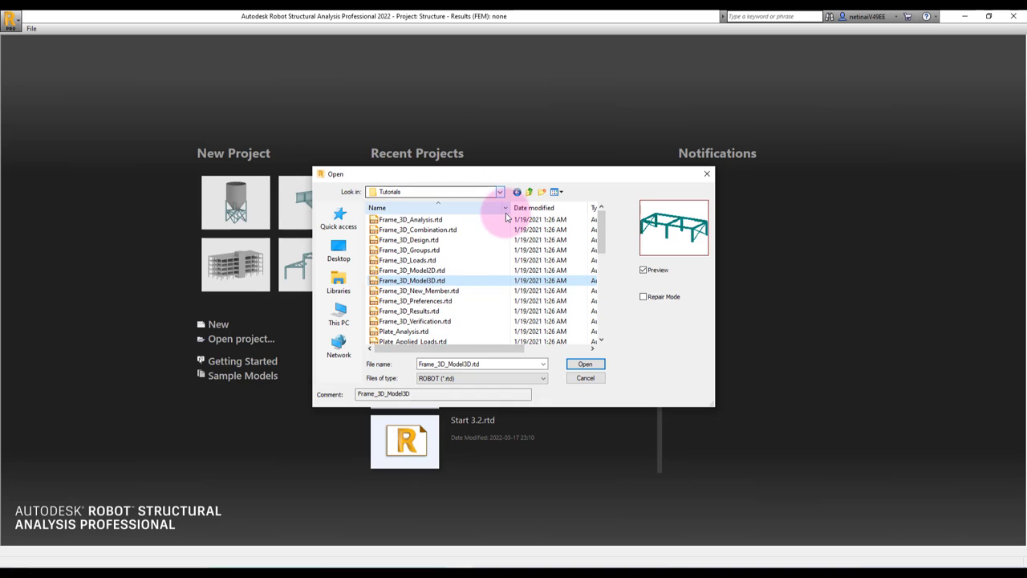
pyautogui.click(586, 365)
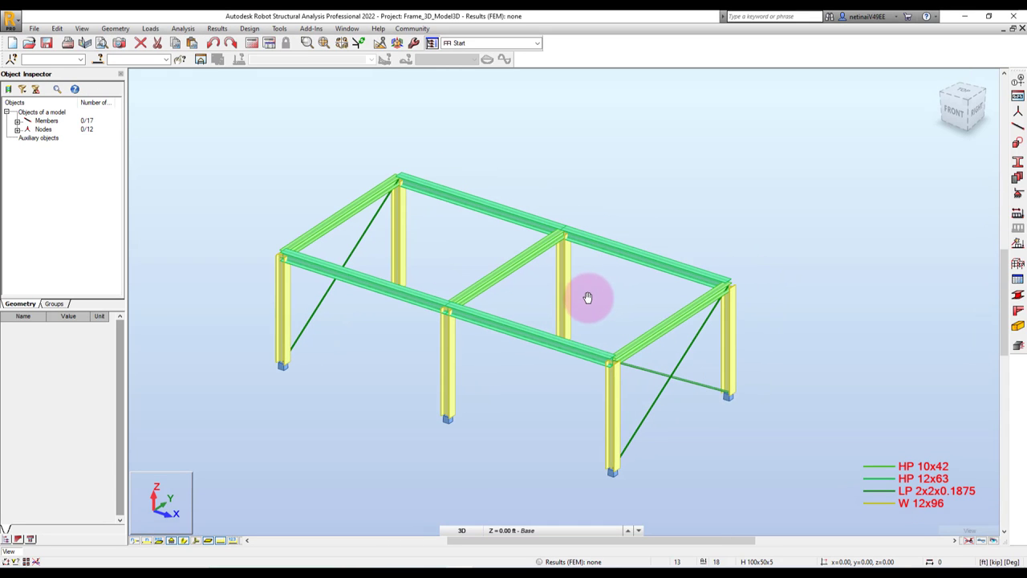
# Pan the frame up and to the right, then orbit it to a new viewing angle
pyautogui.moveTo(586, 294); pyautogui.dragTo(607, 271, button='middle')
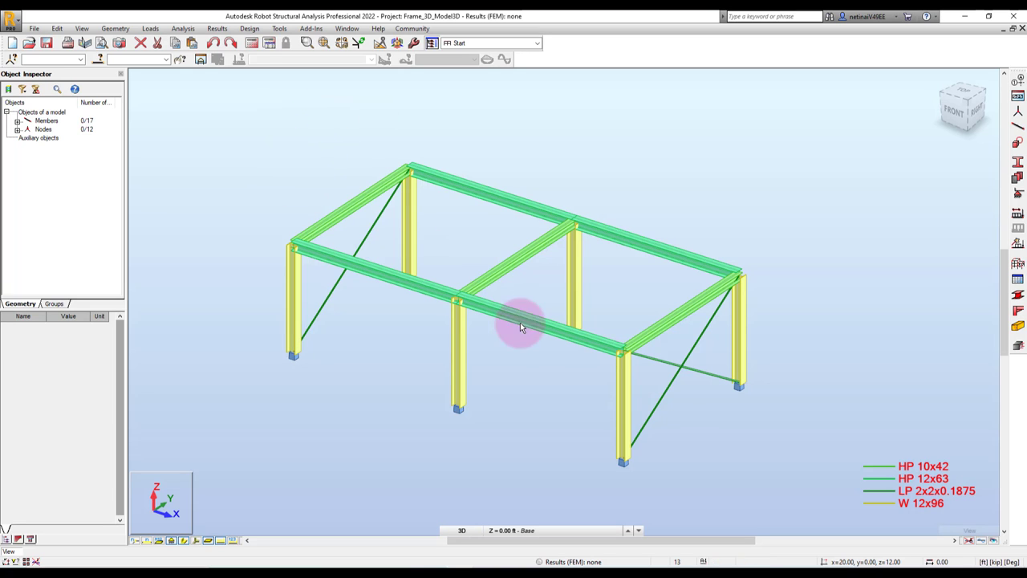
pyautogui.moveTo(520, 323)
pyautogui.keyDown('shift'); pyautogui.mouseDown(button='middle')
pyautogui.moveTo(535, 371)
pyautogui.moveTo(516, 388)
pyautogui.mouseUp(button='middle'); pyautogui.keyUp('shift')
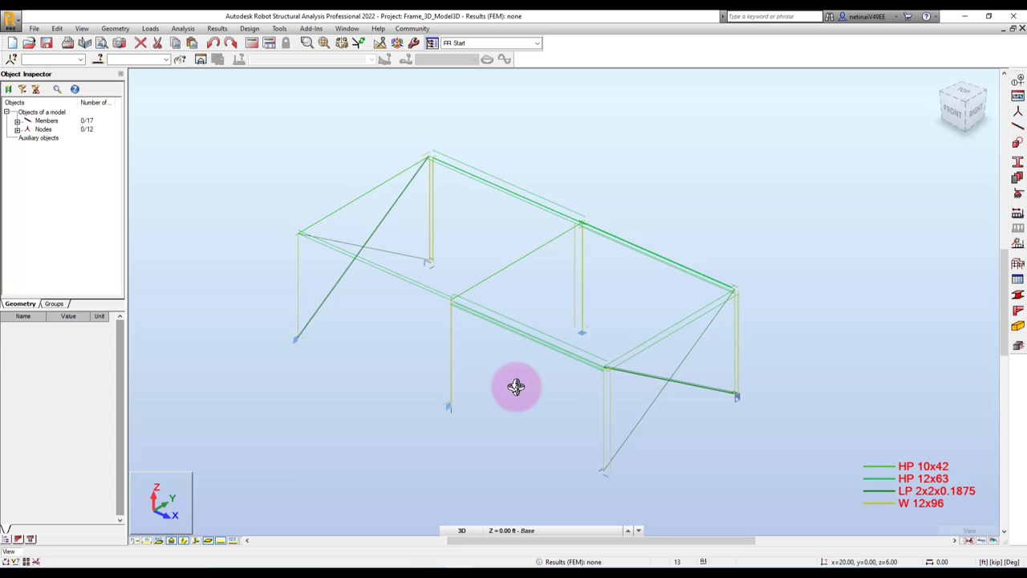
# Select the left front column, expand the 17 members in the Object Inspector, then deselect it
pyautogui.click(305, 281)
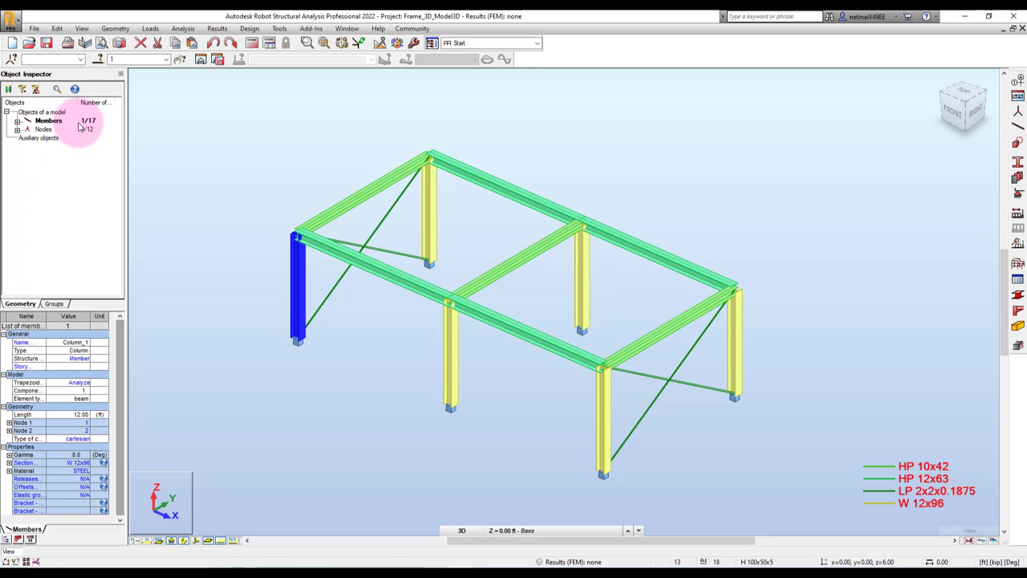
pyautogui.click(17, 121)
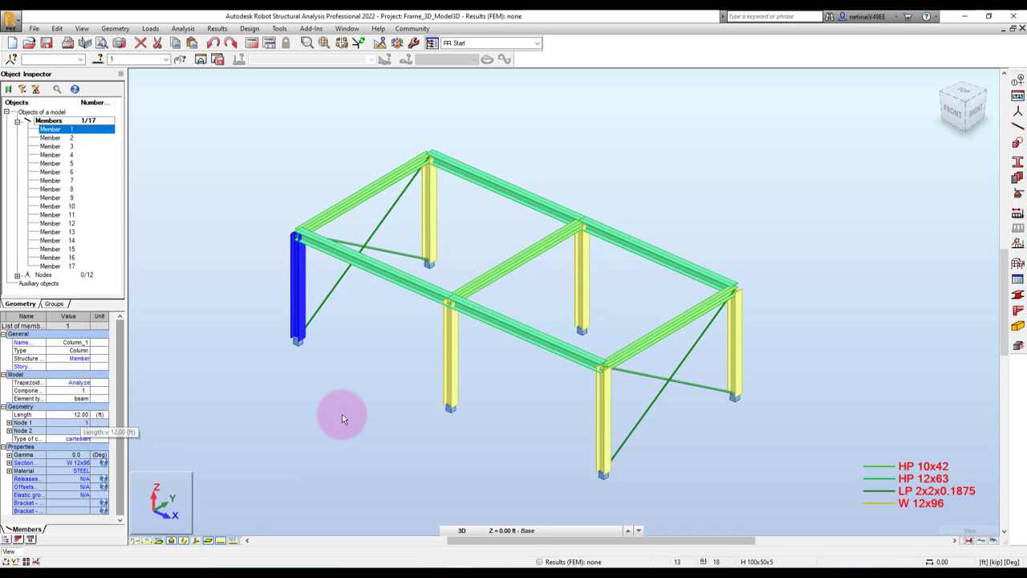
pyautogui.keyDown('shift'); pyautogui.moveTo(477, 437); pyautogui.dragTo(492, 420, button='middle'); pyautogui.keyUp('shift')
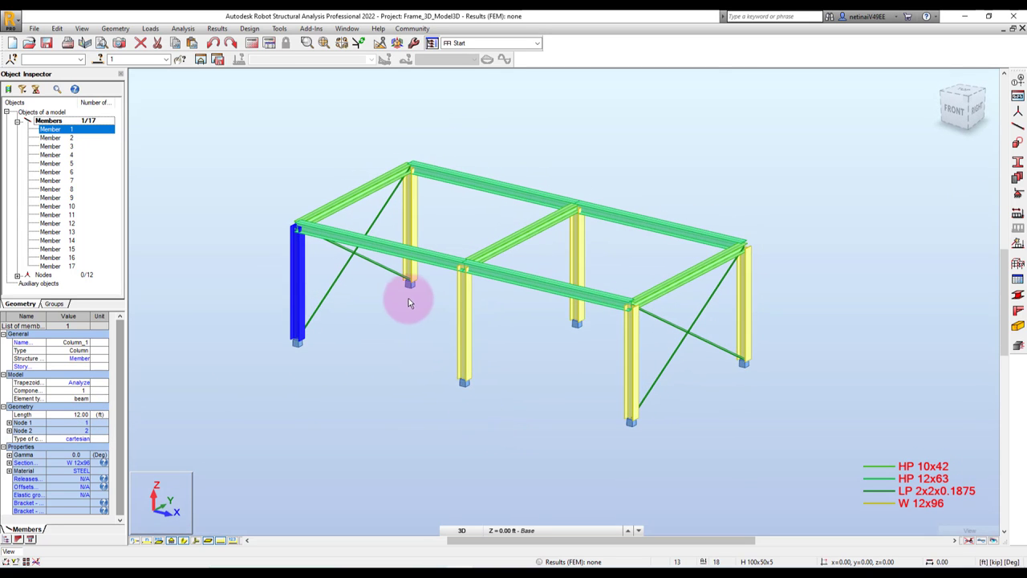
pyautogui.click(213, 162)
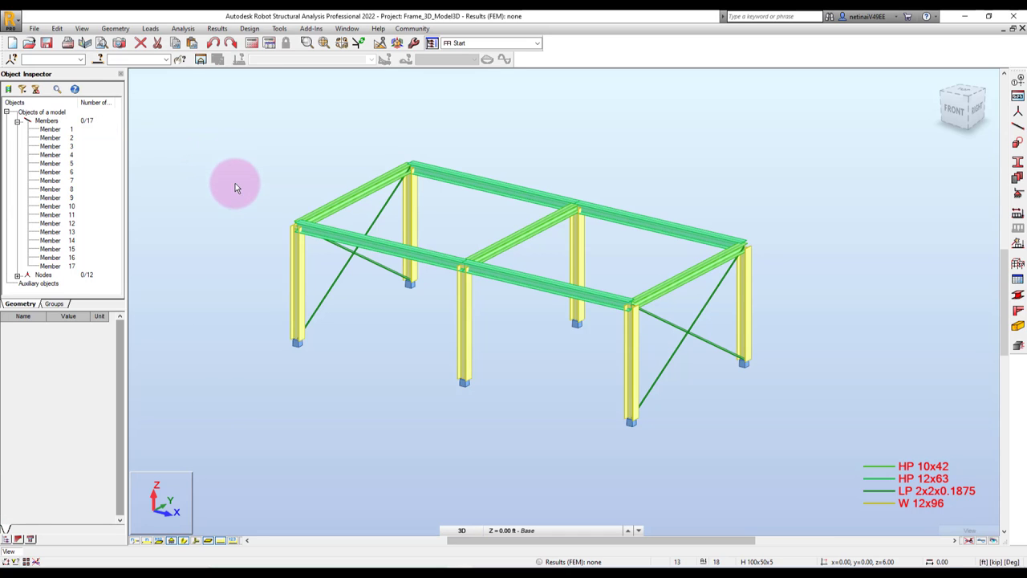
# Click-select the left front column, the middle front column and the back top beam
pyautogui.click(293, 267)
pyautogui.click(253, 208)
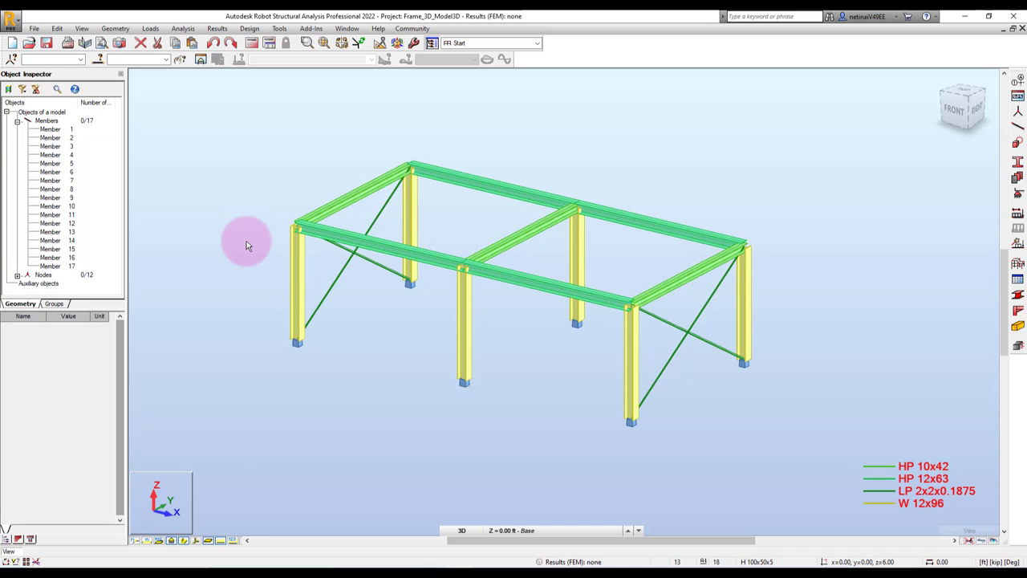
pyautogui.click(294, 267)
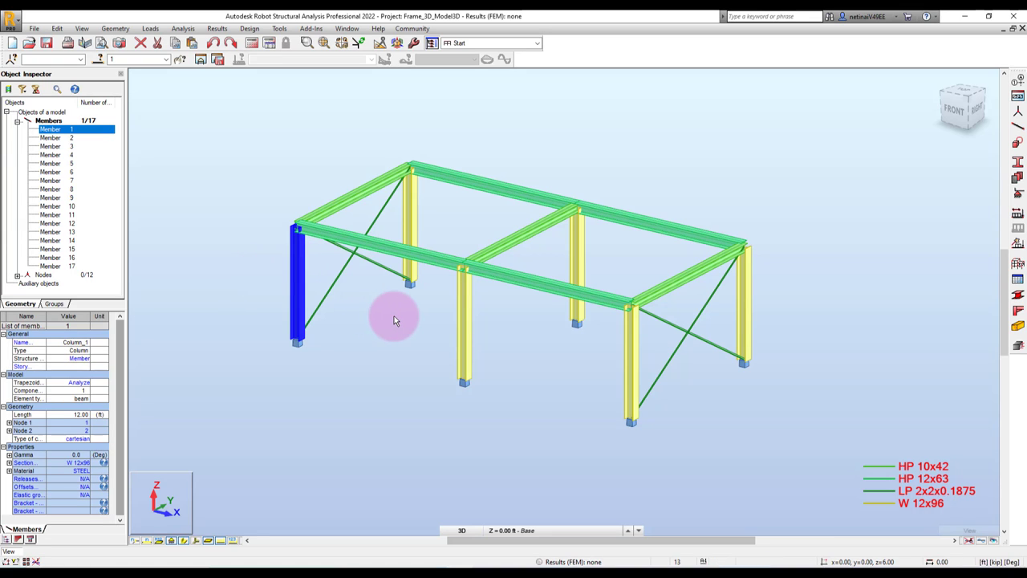
pyautogui.click(461, 321)
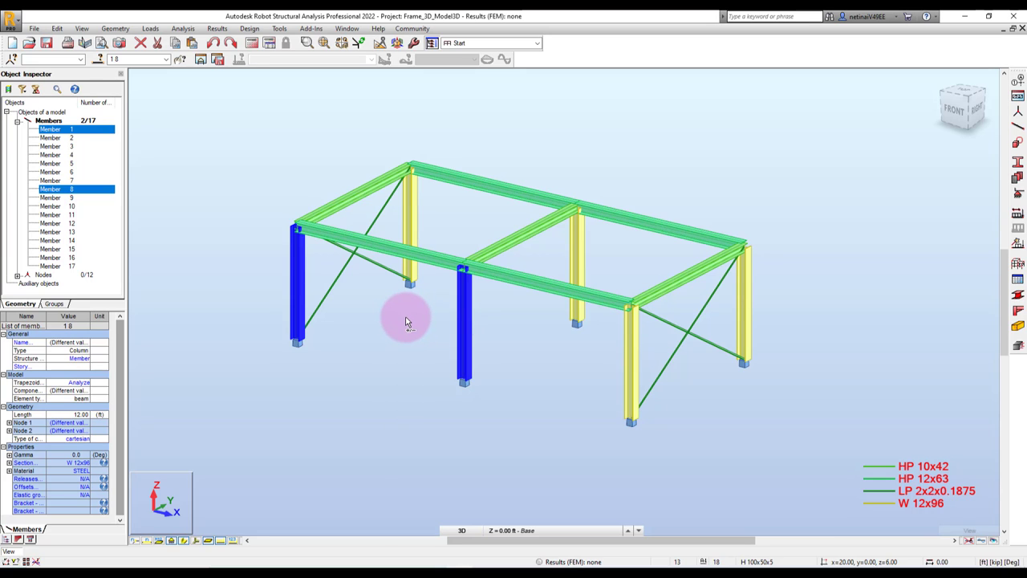
pyautogui.click(472, 184)
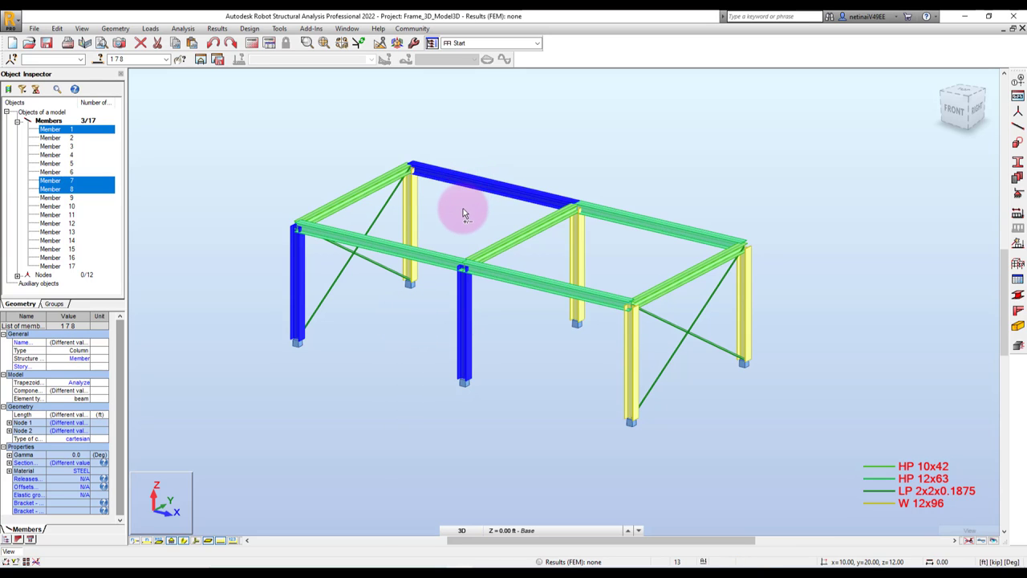
# Toggle column 1 off and on, swap beam 7 for beam 6, then clear members 1, 6 and 8
pyautogui.keyDown('ctrl'); pyautogui.click(297, 276); pyautogui.keyUp('ctrl')
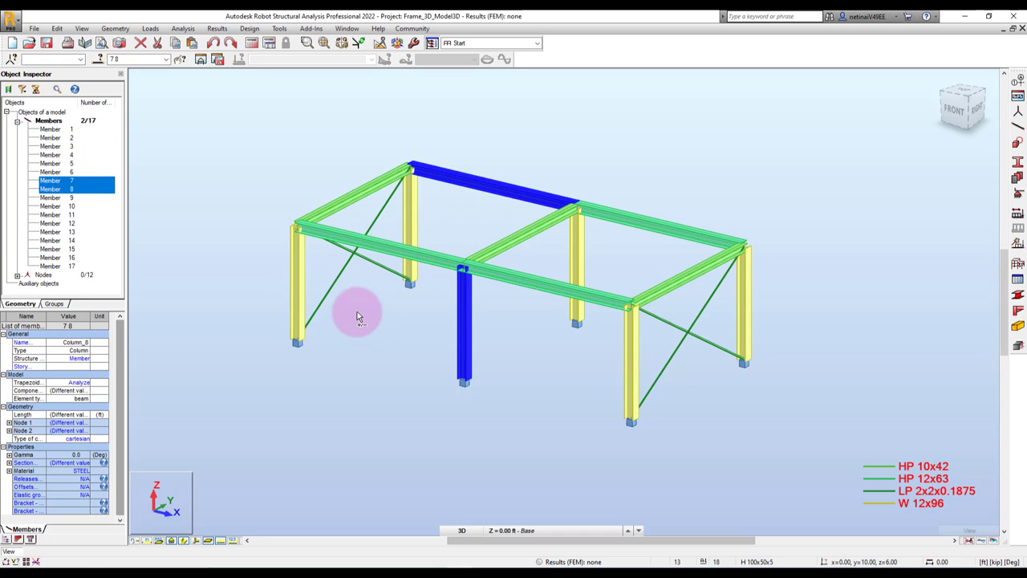
pyautogui.click(295, 281)
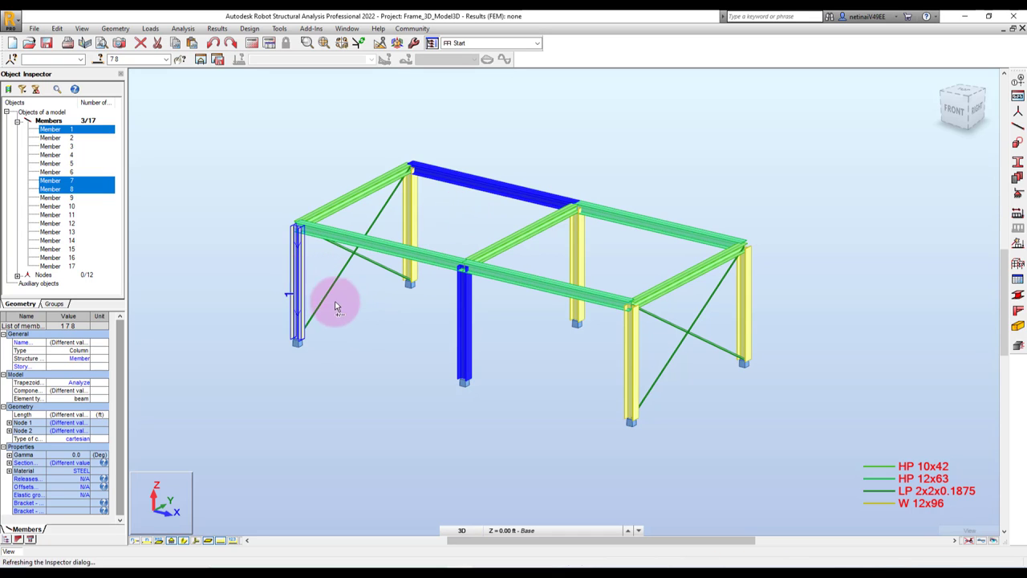
pyautogui.keyDown('ctrl'); pyautogui.click(459, 186); pyautogui.keyUp('ctrl')
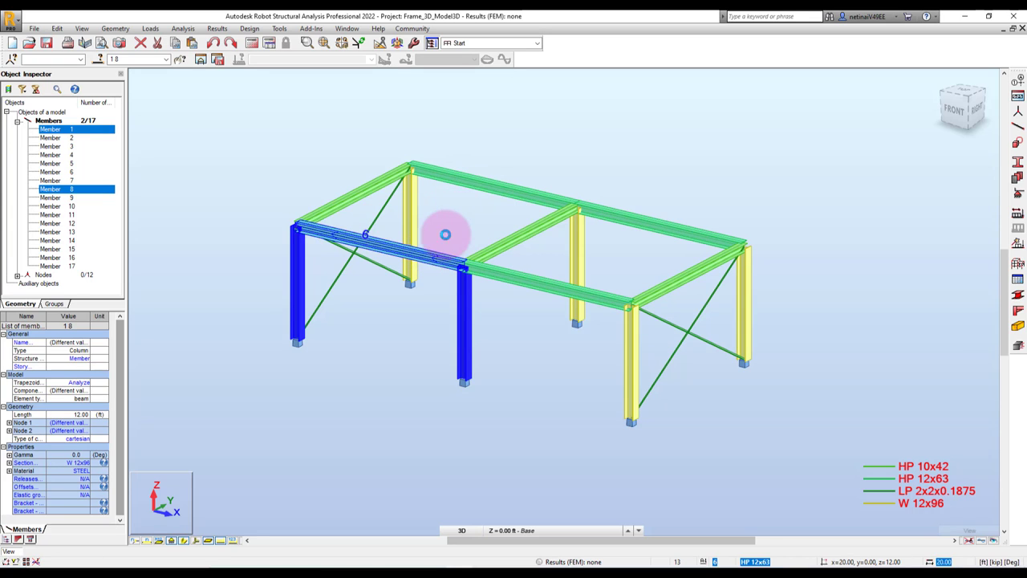
pyautogui.keyDown('ctrl'); pyautogui.click(433, 250); pyautogui.keyUp('ctrl')
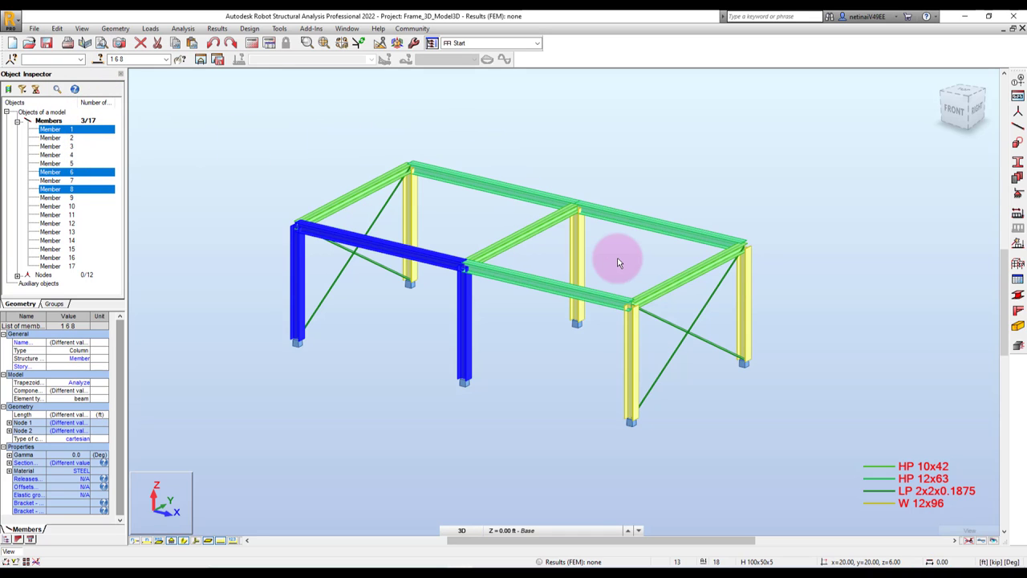
pyautogui.click(598, 141)
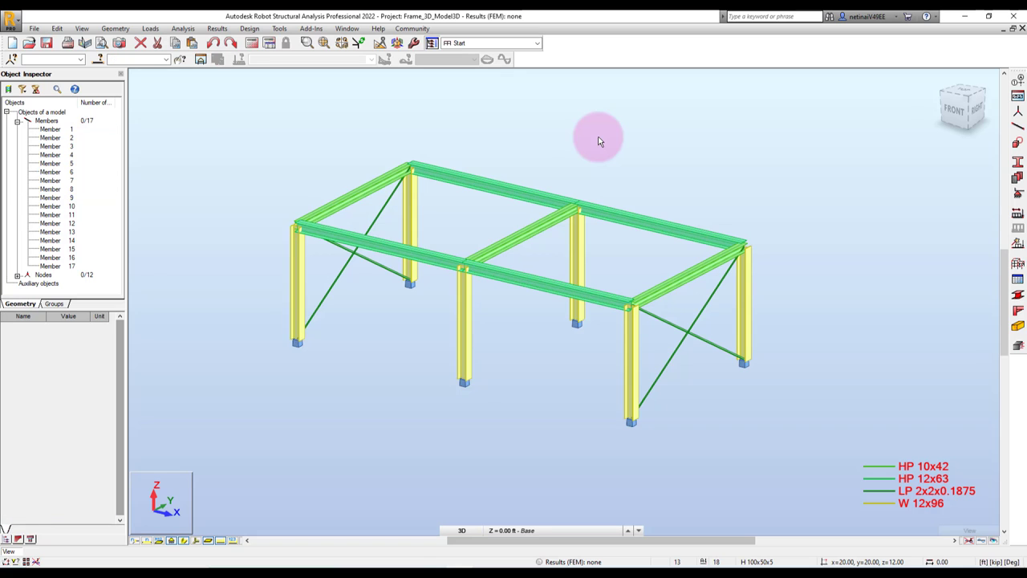
# Orbit the view and window-select the left end frame, members 1 to 5
pyautogui.scroll(-1, 619, 149)
pyautogui.moveTo(622, 152)
pyautogui.keyDown('shift'); pyautogui.mouseDown(button='middle')
pyautogui.moveTo(615, 171)
pyautogui.moveTo(603, 165)
pyautogui.moveTo(619, 169)
pyautogui.mouseUp(button='middle'); pyautogui.keyUp('shift')
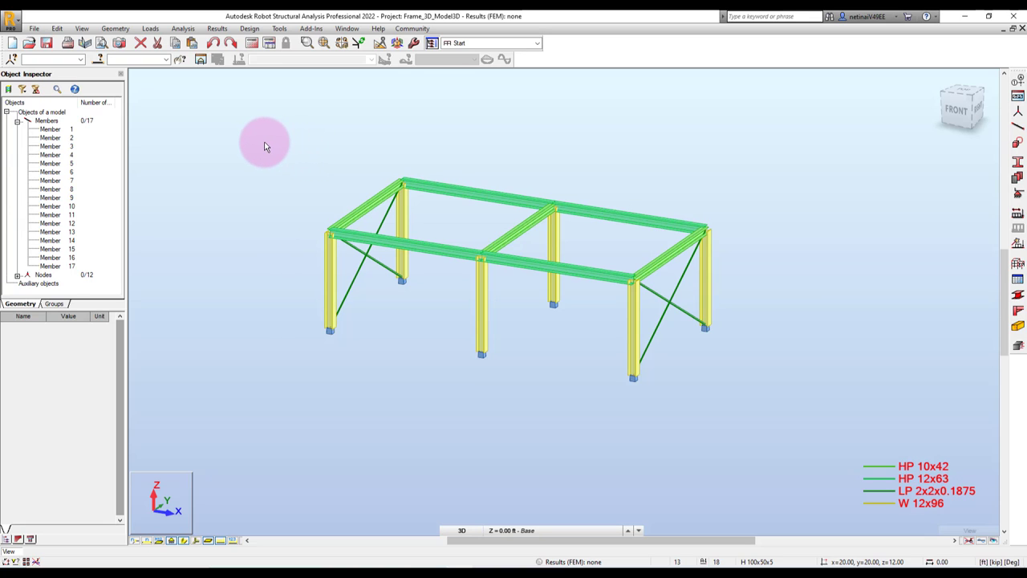
pyautogui.moveTo(251, 147)
pyautogui.mouseDown()
pyautogui.moveTo(451, 356)
pyautogui.moveTo(442, 340)
pyautogui.moveTo(454, 351)
pyautogui.moveTo(437, 350)
pyautogui.moveTo(448, 351)
pyautogui.moveTo(437, 348)
pyautogui.moveTo(451, 298)
pyautogui.moveTo(442, 340)
pyautogui.moveTo(442, 300)
pyautogui.moveTo(459, 368)
pyautogui.mouseUp()
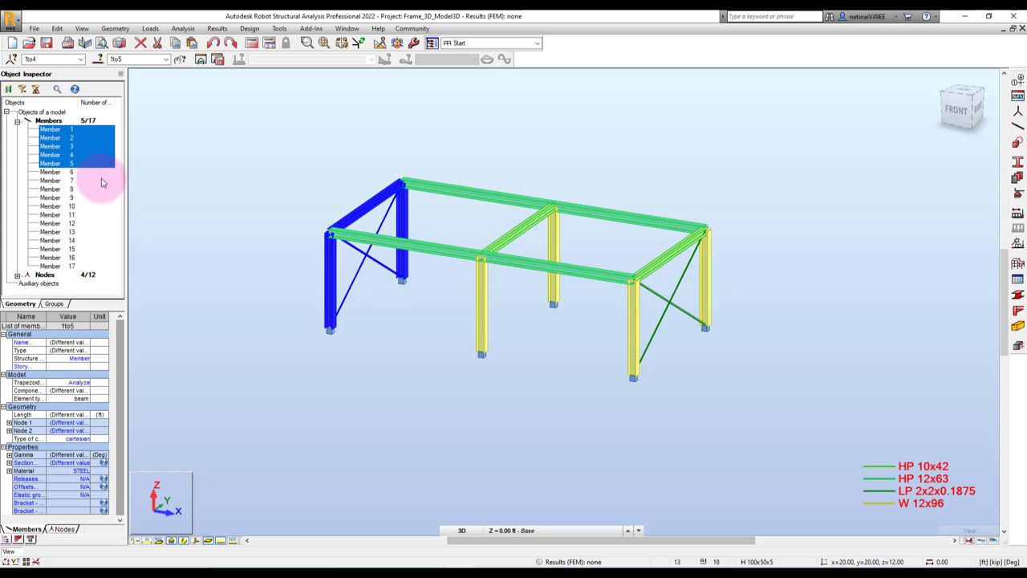
# Drag-select the right-end members, drop and re-add the back beams, then clear
pyautogui.click(291, 164)
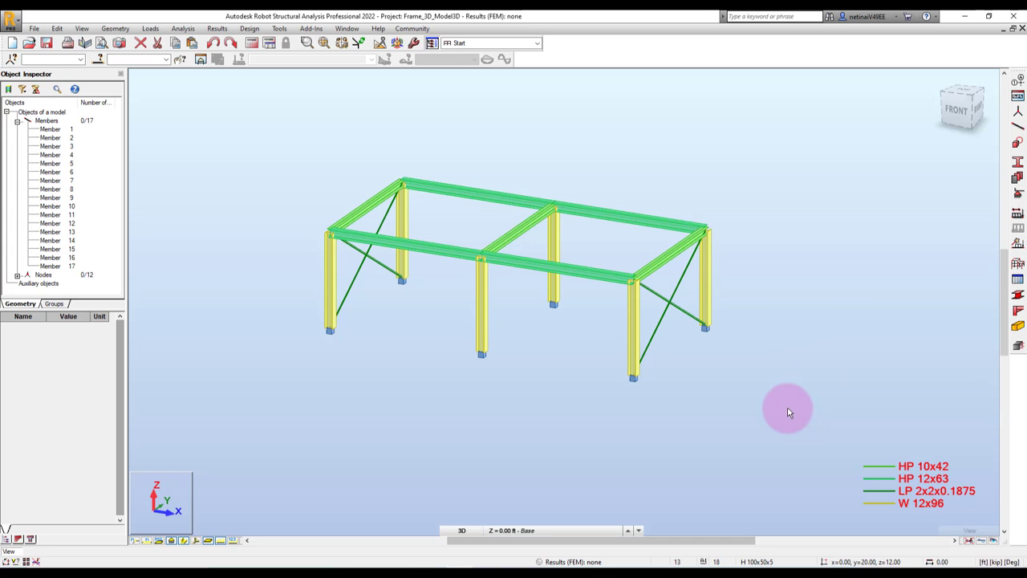
pyautogui.moveTo(798, 412)
pyautogui.mouseDown()
pyautogui.moveTo(545, 184)
pyautogui.moveTo(601, 195)
pyautogui.moveTo(664, 342)
pyautogui.moveTo(583, 183)
pyautogui.moveTo(601, 233)
pyautogui.moveTo(588, 181)
pyautogui.moveTo(666, 223)
pyautogui.moveTo(620, 206)
pyautogui.moveTo(601, 180)
pyautogui.mouseUp()
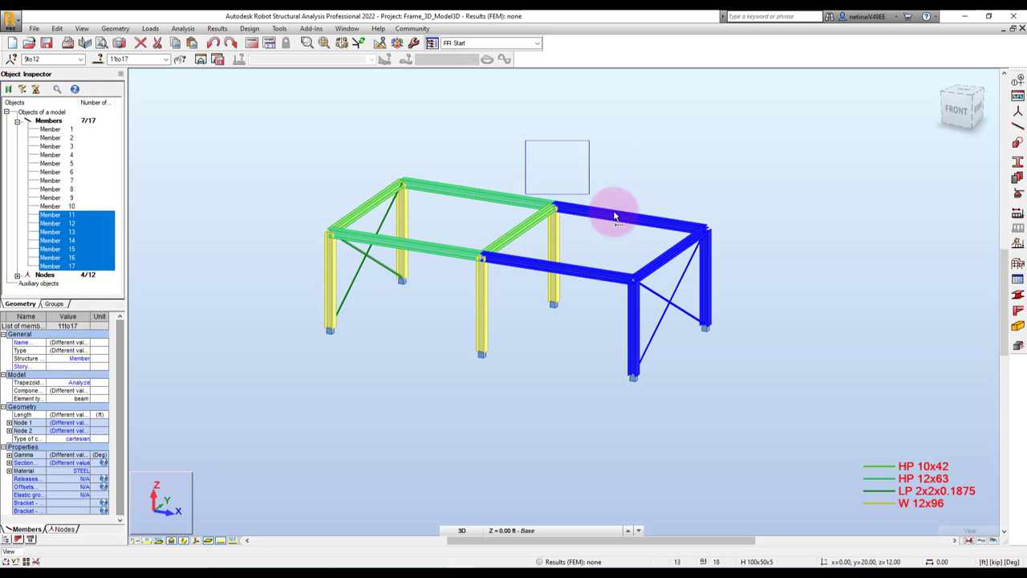
pyautogui.keyDown('ctrl'); pyautogui.moveTo(526, 144); pyautogui.dragTo(734, 248); pyautogui.keyUp('ctrl')
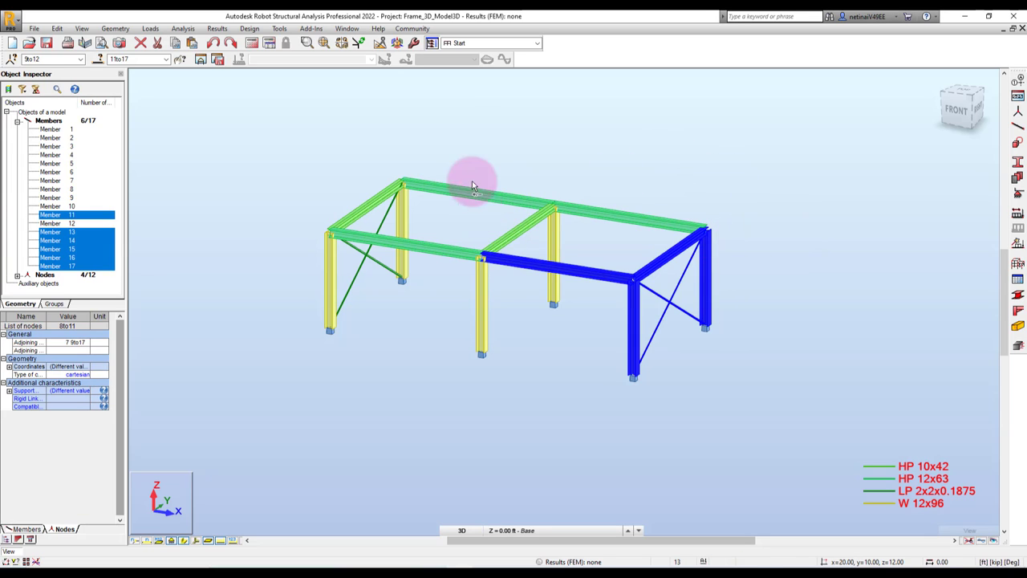
pyautogui.moveTo(459, 151); pyautogui.dragTo(744, 297)
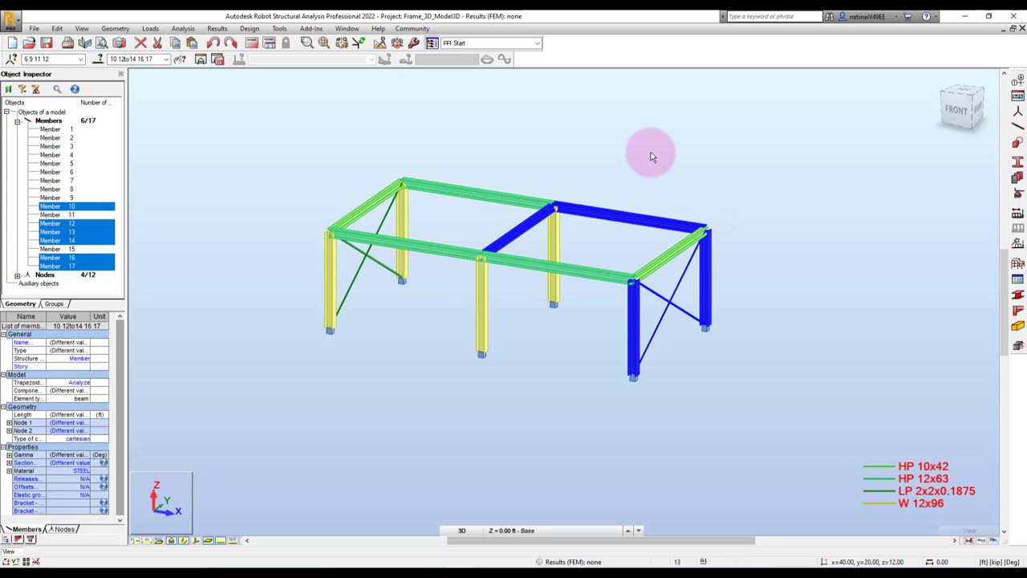
pyautogui.click(416, 128)
# Window-select left-end members 1 to 5, then crossing-select right-end members 11 to 17, clearing each
pyautogui.moveTo(277, 126); pyautogui.dragTo(447, 345)
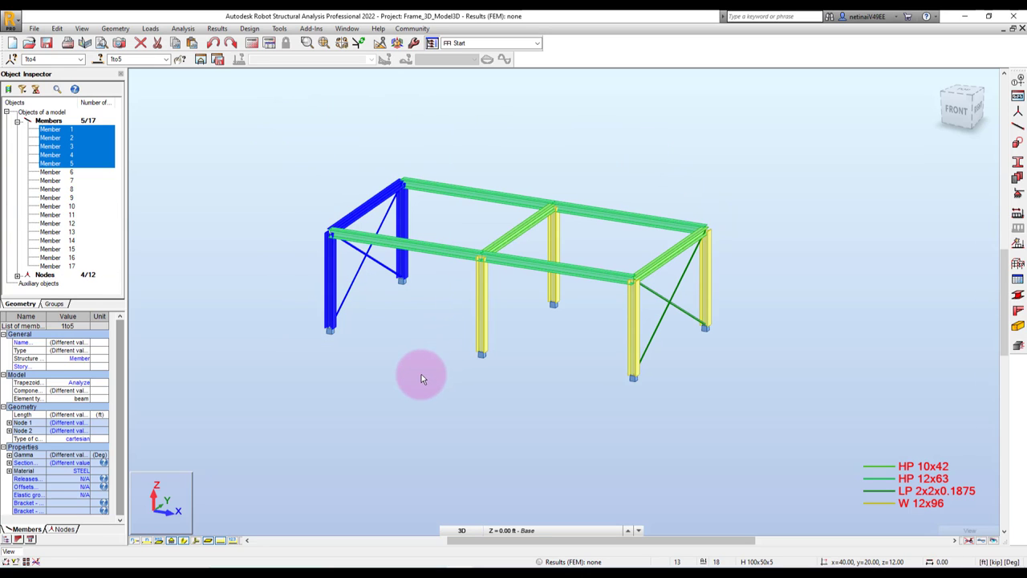
pyautogui.click(720, 423)
pyautogui.moveTo(776, 431); pyautogui.dragTo(619, 176)
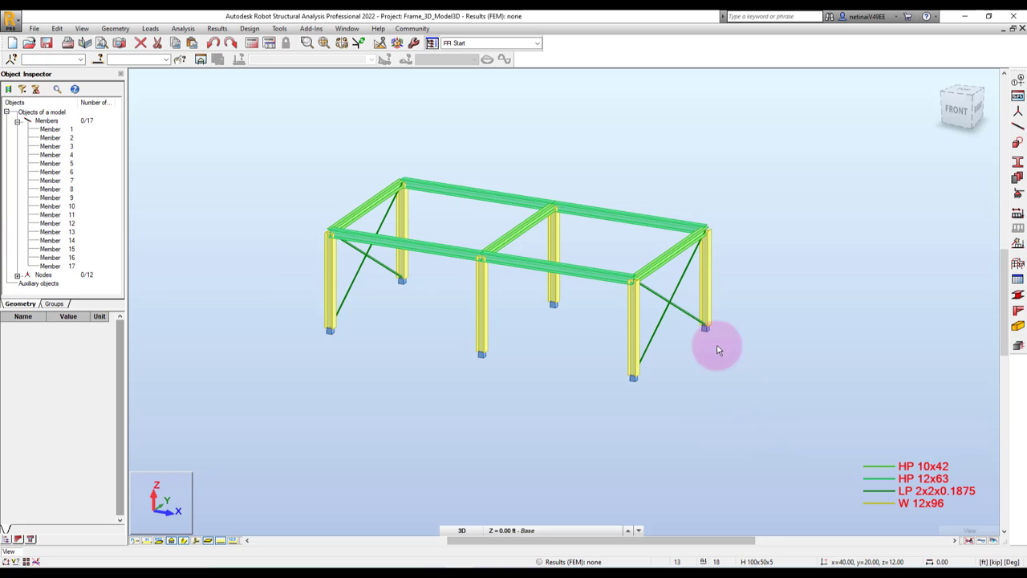
pyautogui.click(658, 147)
pyautogui.keyDown('shift'); pyautogui.moveTo(657, 147); pyautogui.dragTo(671, 196, button='middle'); pyautogui.keyUp('shift')
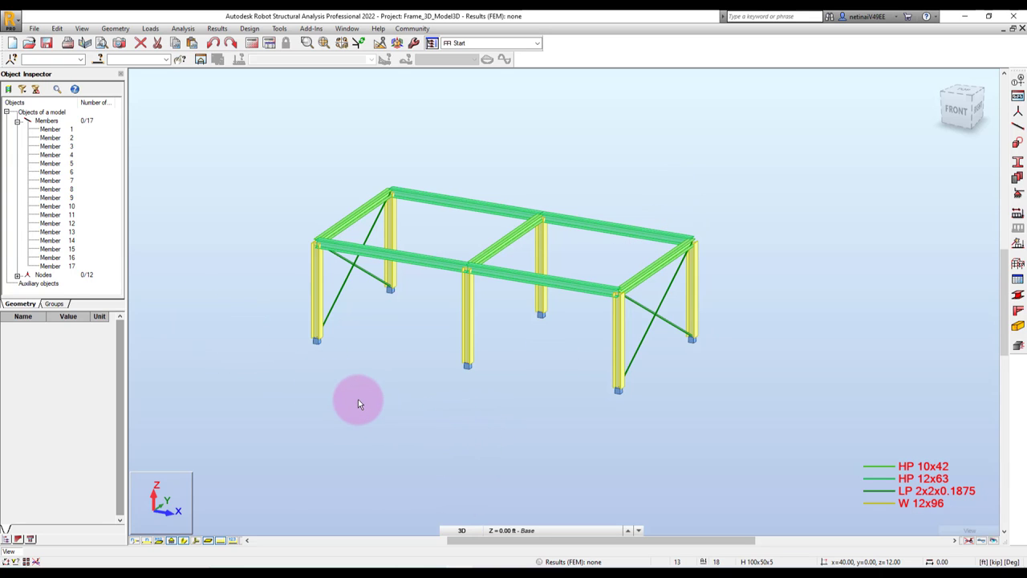
# Show member number labels 1 to 17 and orbit the numbered frame
pyautogui.click(147, 546)
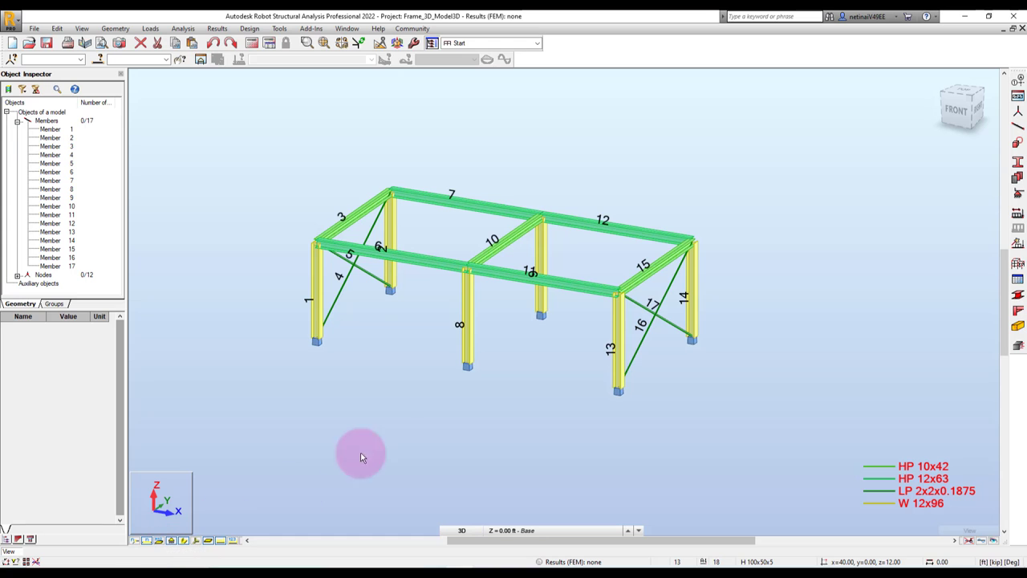
pyautogui.moveTo(532, 374)
pyautogui.keyDown('shift'); pyautogui.mouseDown(button='middle')
pyautogui.moveTo(518, 395)
pyautogui.moveTo(534, 392)
pyautogui.moveTo(500, 417)
pyautogui.moveTo(407, 412)
pyautogui.mouseUp(button='middle'); pyautogui.keyUp('shift')
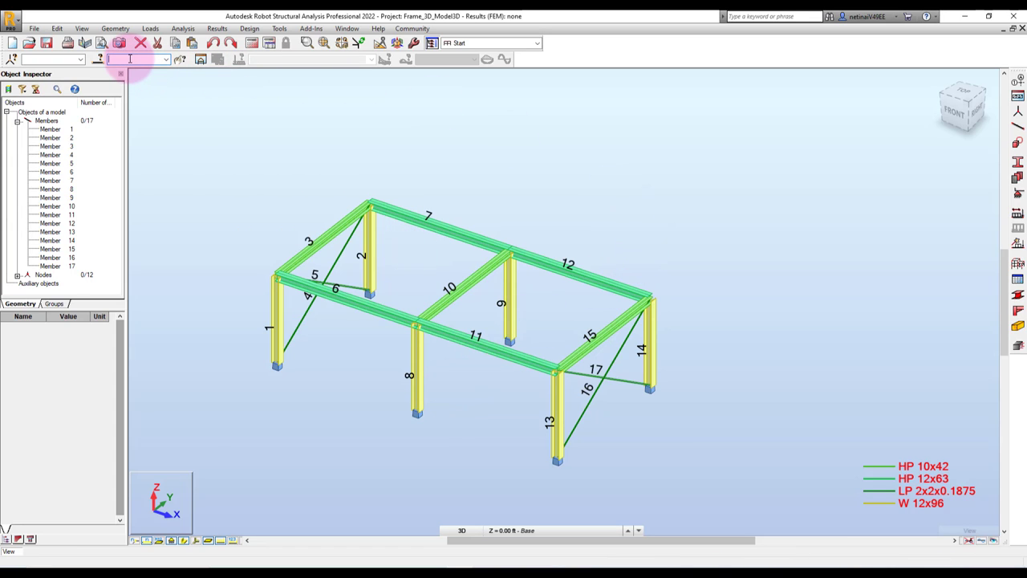
# Select members 6, 7, 11 and 12 from a typed list, then clear them
pyautogui.write('6 7 11 12')
pyautogui.press('Return')
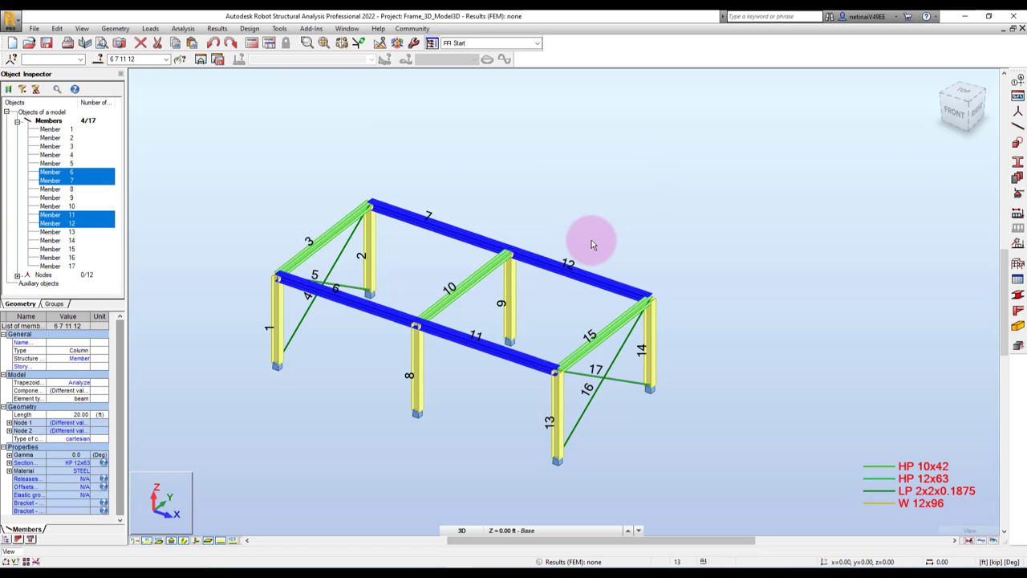
pyautogui.click(518, 166)
pyautogui.write('1to1')
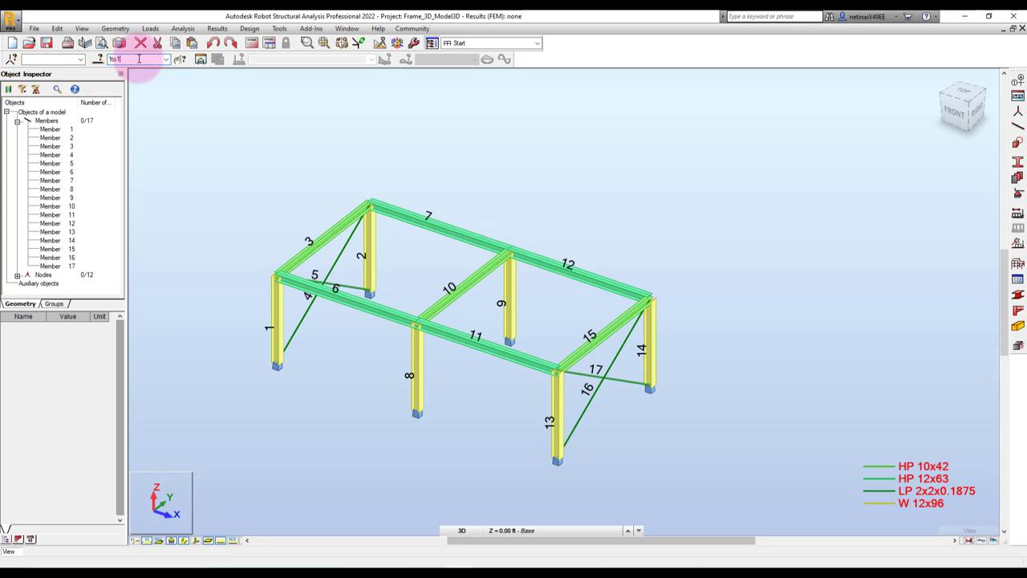
# Select members 1to10, narrow the list to 1to9By2 10, then clear and pan up
pyautogui.write('0')
pyautogui.press('Return')
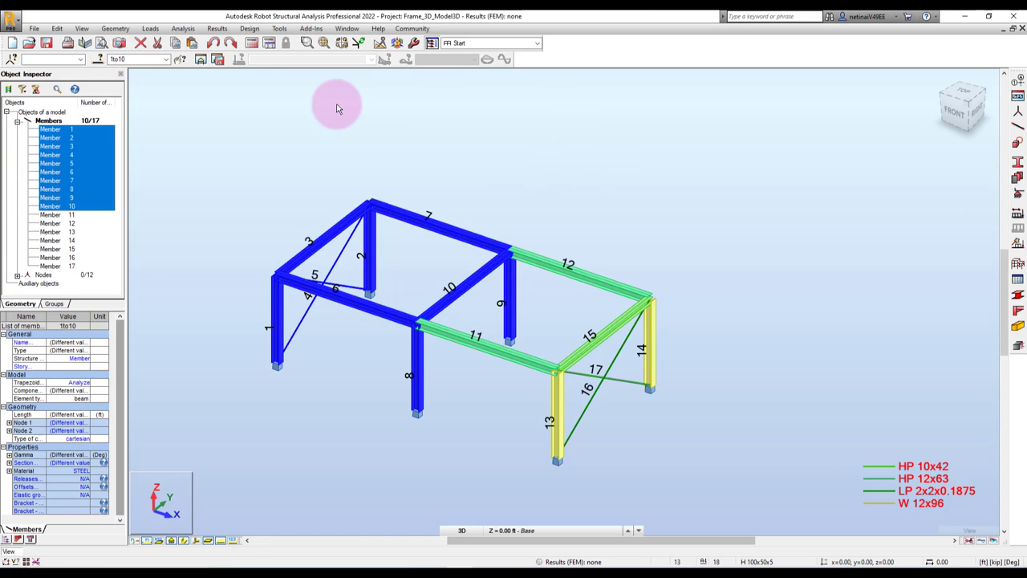
pyautogui.click(134, 60)
pyautogui.write('by')
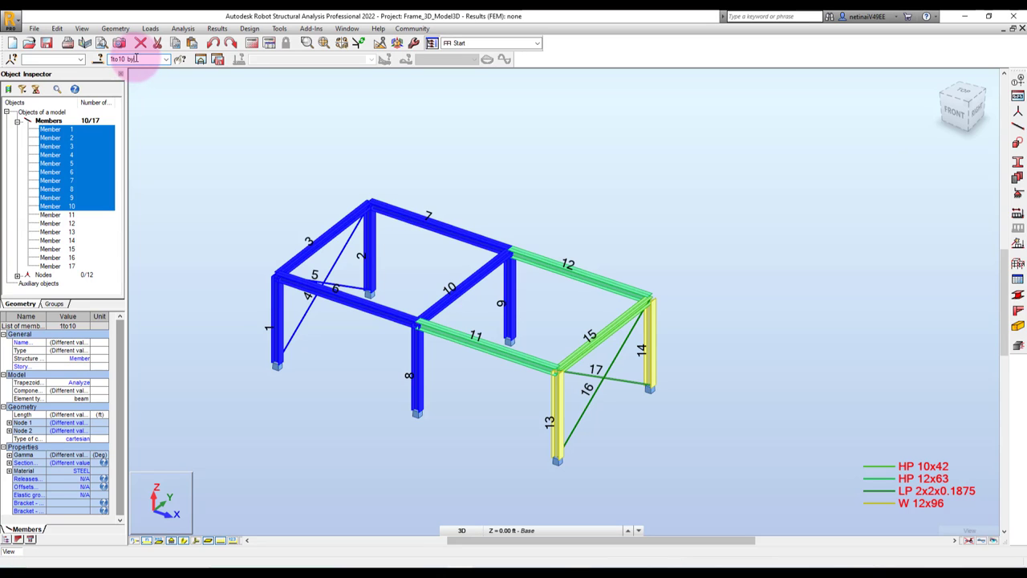
pyautogui.write('9By2')
pyautogui.press('Return')
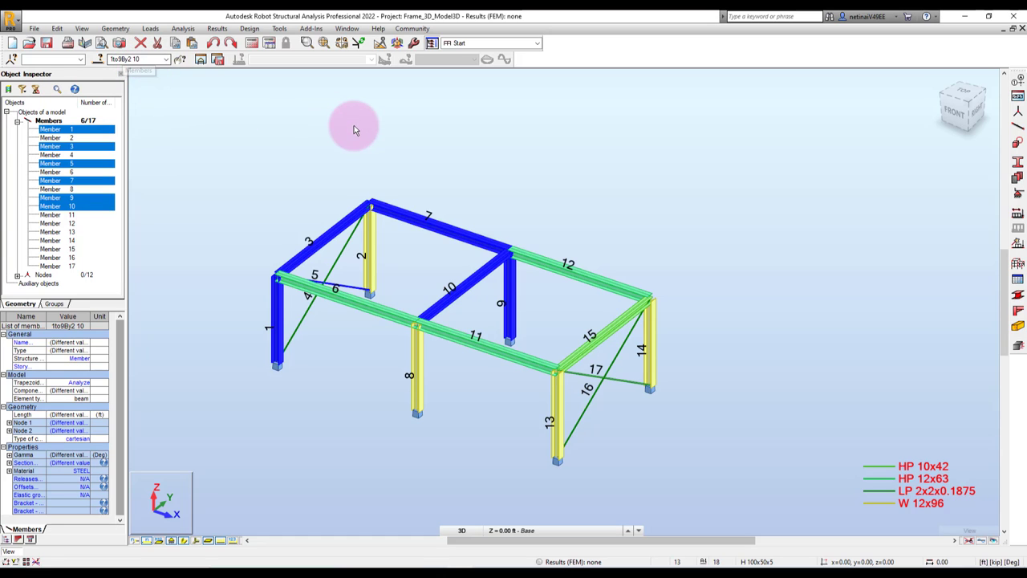
pyautogui.click(410, 140)
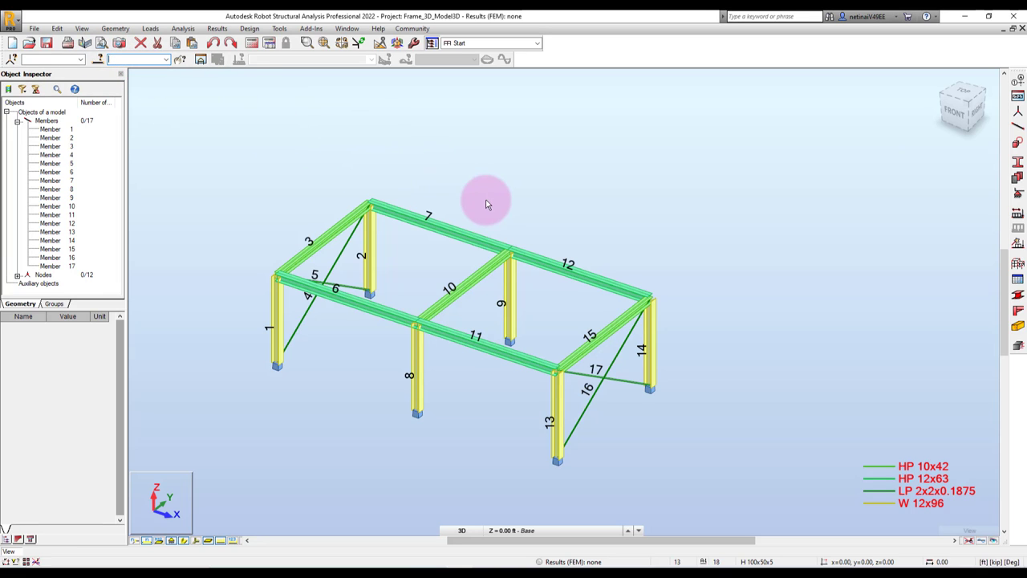
pyautogui.moveTo(488, 201); pyautogui.dragTo(479, 165, button='middle')
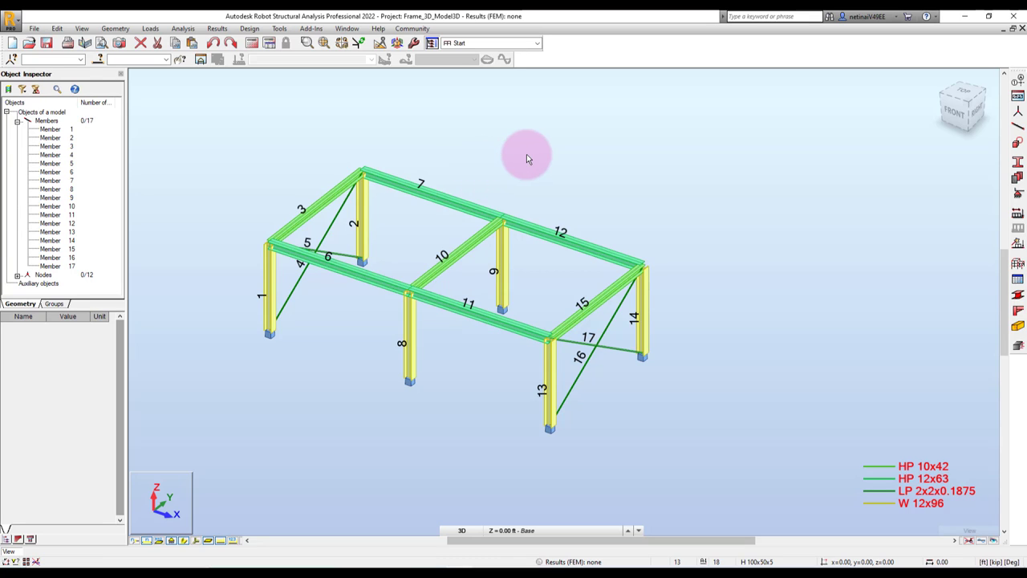